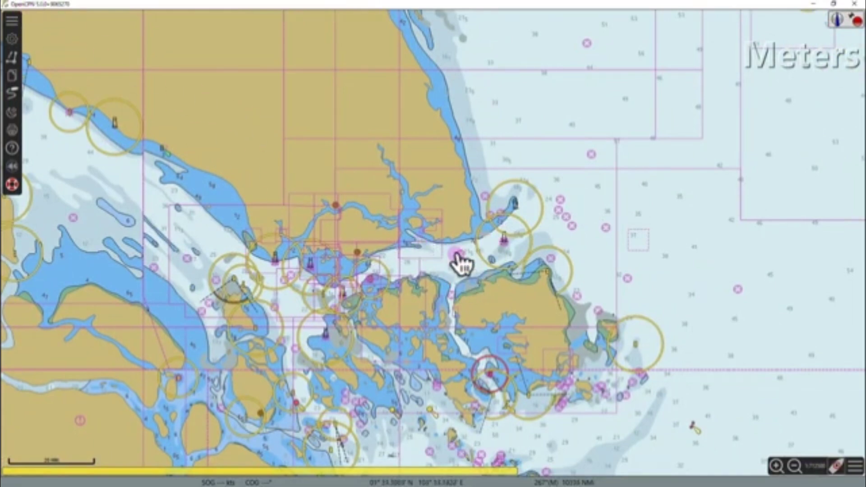
Zoom into the coastline to OverZoom scale and pan slightly to recentre it
scroll(449, 262, "up", 2)
scroll(441, 278, "up", 2)
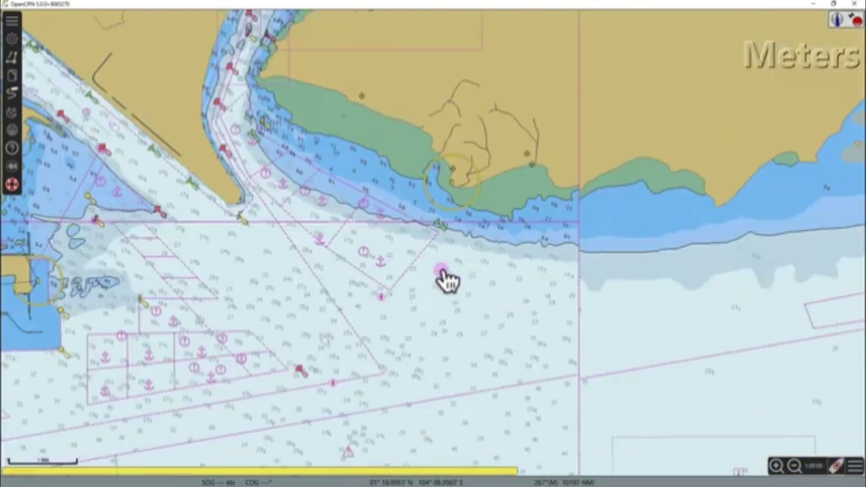
scroll(397, 298, "up", 3)
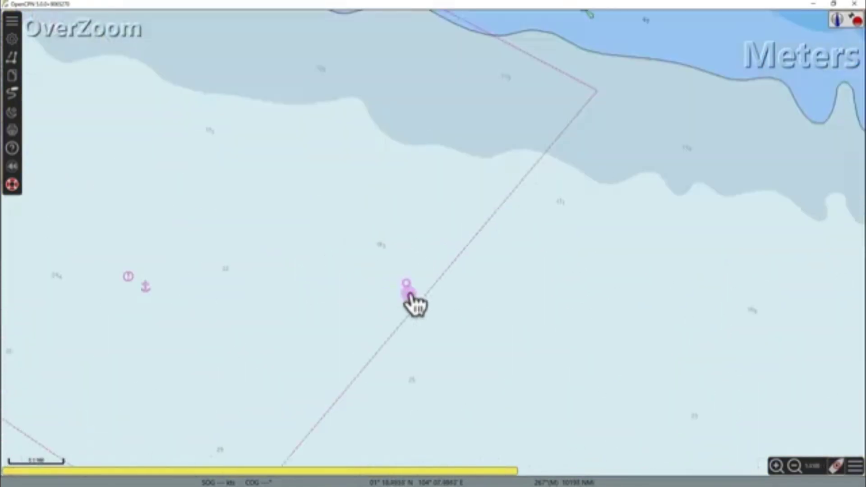
scroll(407, 297, "down", 2)
scroll(404, 296, "down", 2)
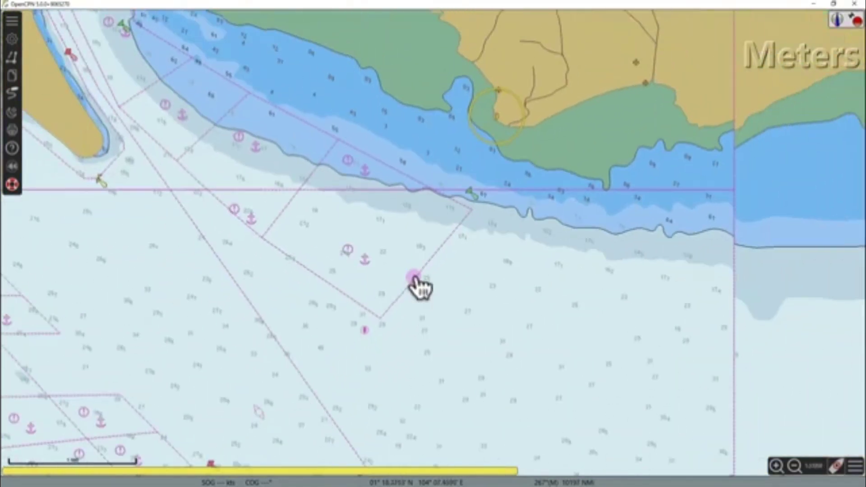
scroll(399, 300, "up", 2)
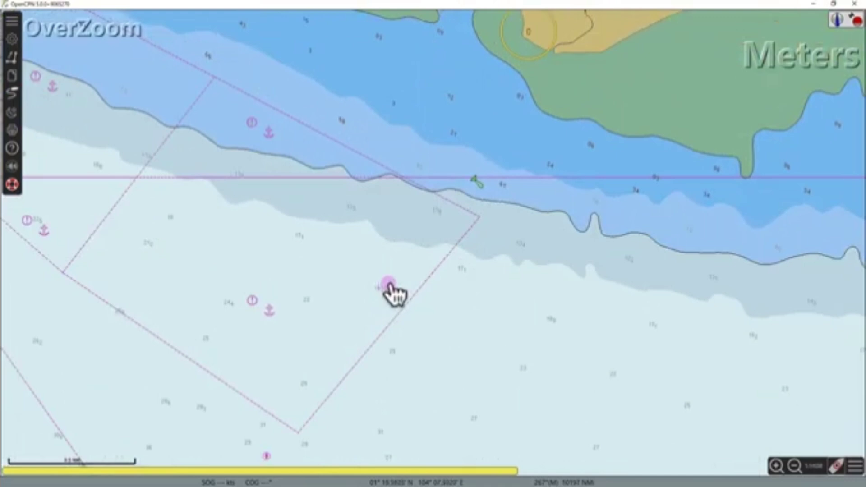
left_click_drag(389, 287, 414, 298)
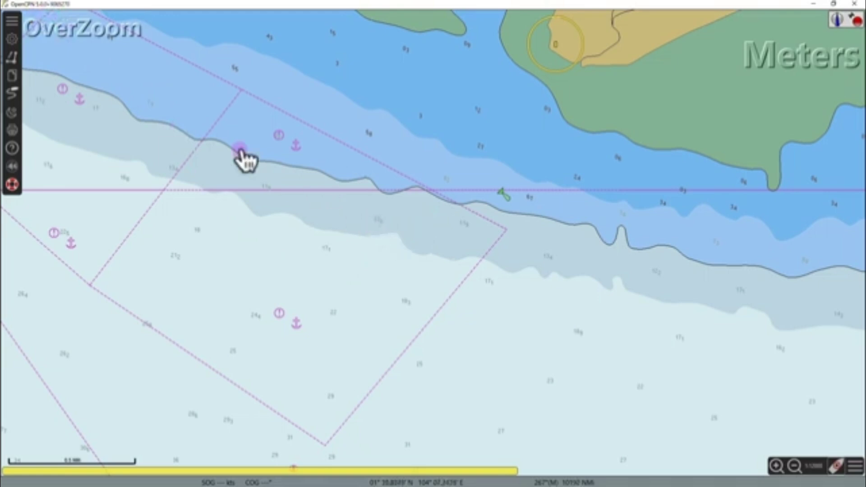
Open the Vector Chart Display options, then narrow the window and move it aside
left_click(13, 40)
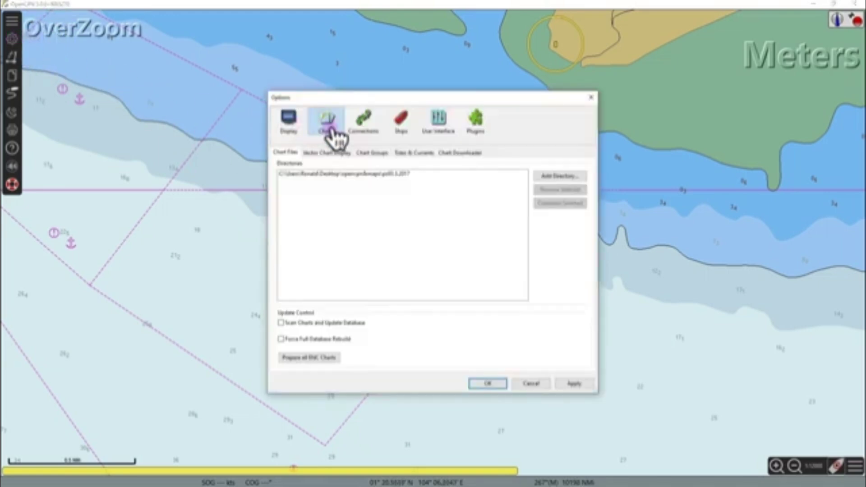
left_click(328, 153)
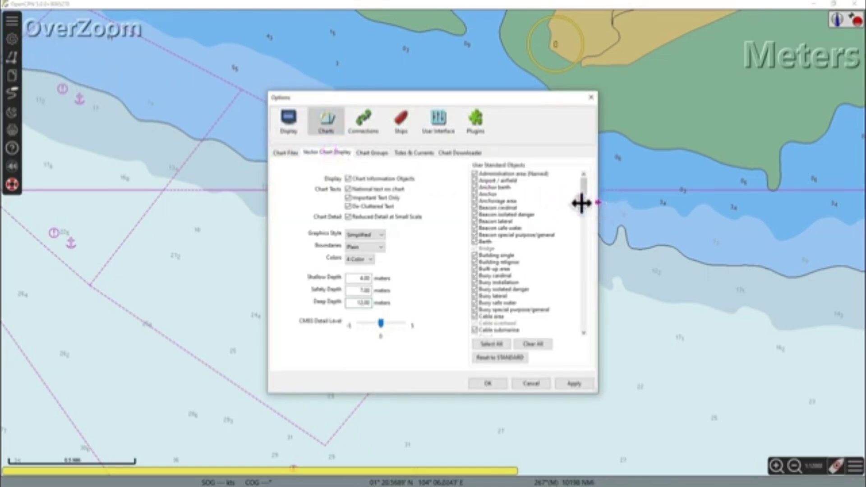
left_click_drag(581, 203, 454, 203)
left_click_drag(404, 101, 157, 144)
Keep Colors on 4 Color, then shorten the window and move it up, showing depths 4, 7, 12 m
left_click(127, 315)
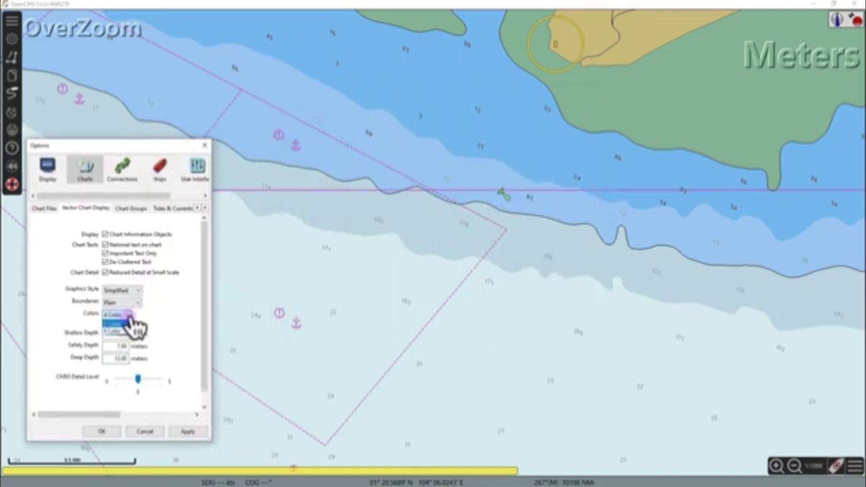
left_click(129, 323)
left_click(142, 164)
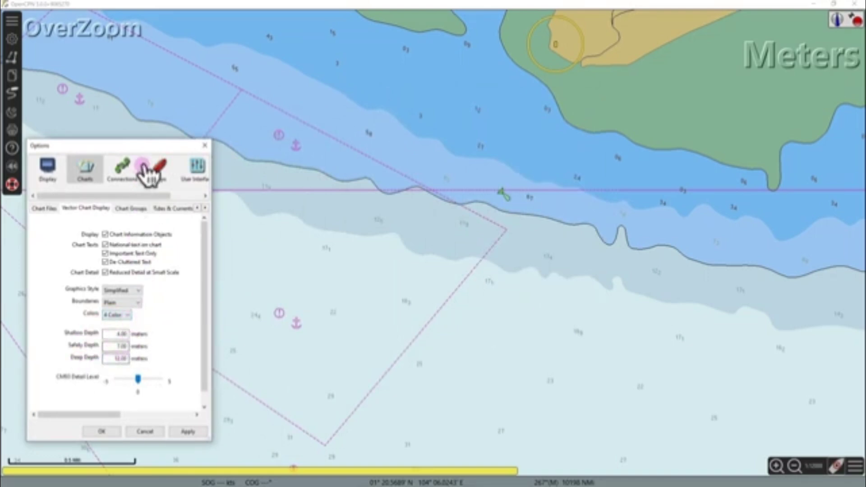
left_click_drag(135, 140, 132, 174)
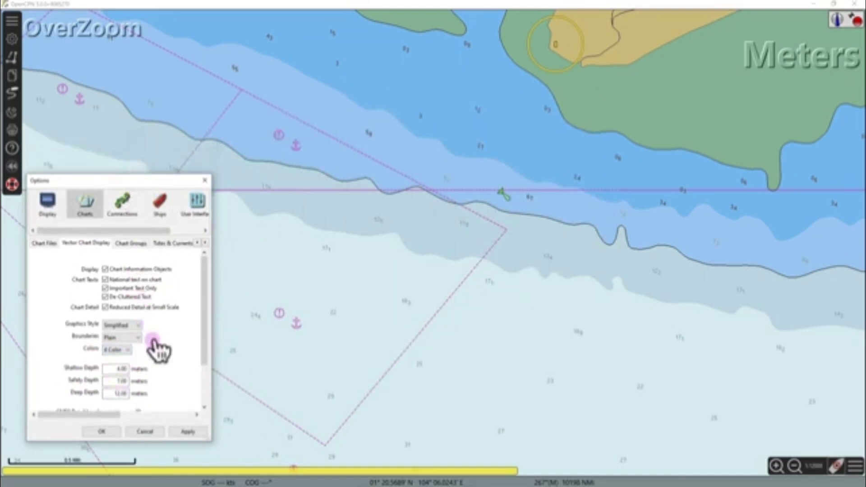
left_click(92, 368)
left_click(128, 380)
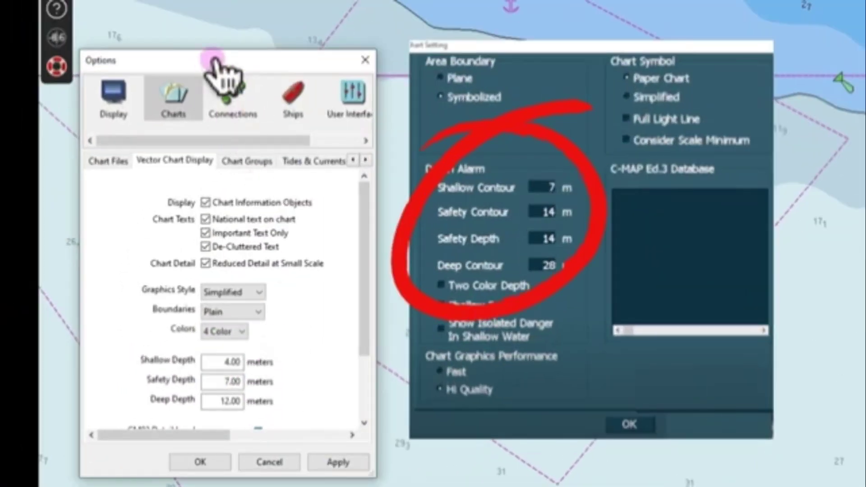
left_click_drag(114, 181, 116, 152)
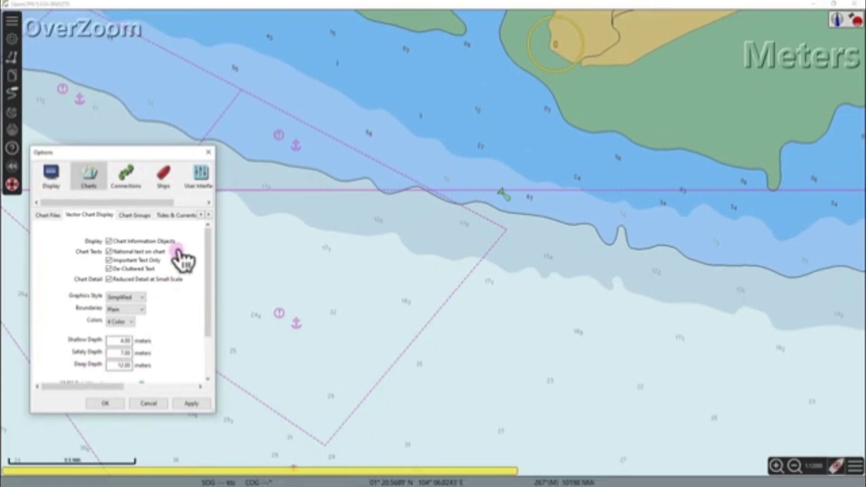
Close Options and set the chart panel's Display Category to Mariner's Standard
left_click(207, 152)
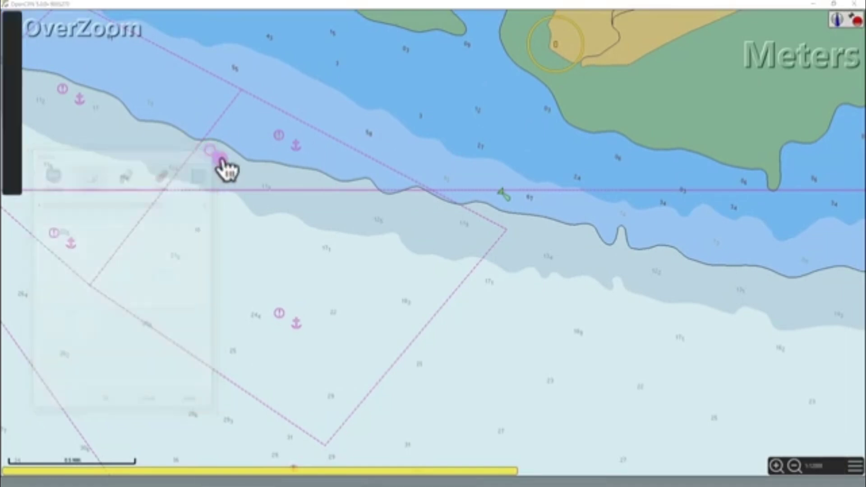
left_click(852, 469)
left_click(809, 310)
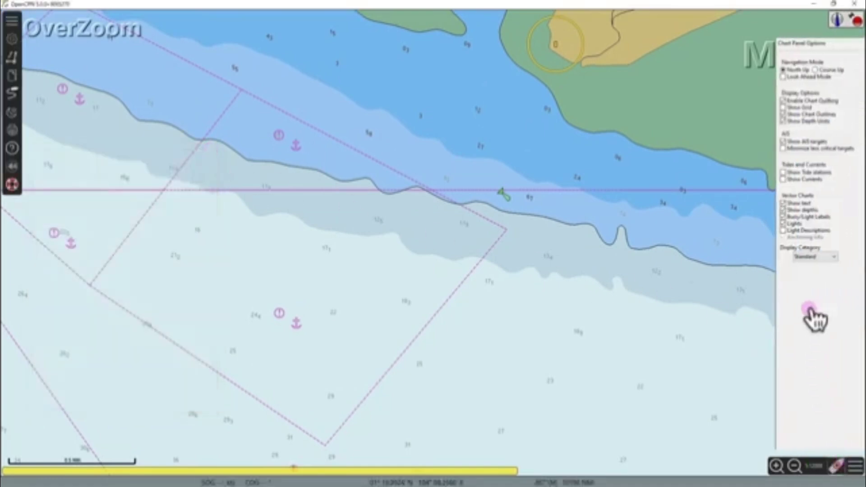
left_click(783, 250)
left_click(838, 257)
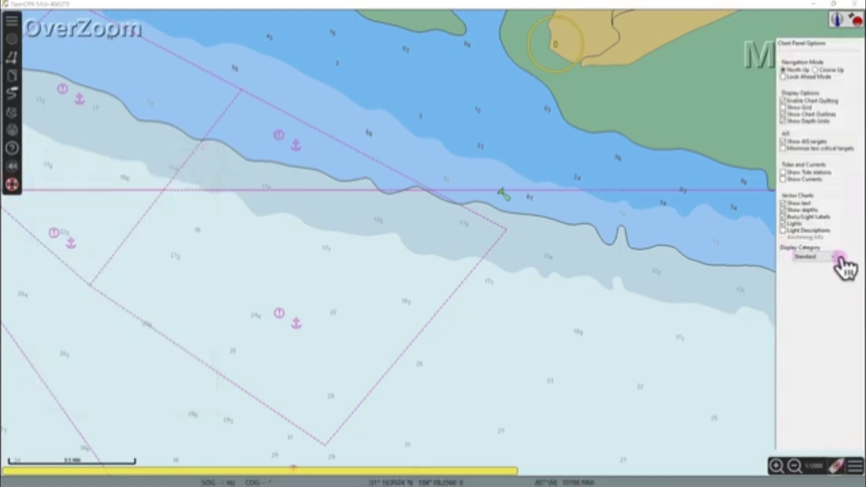
left_click(816, 287)
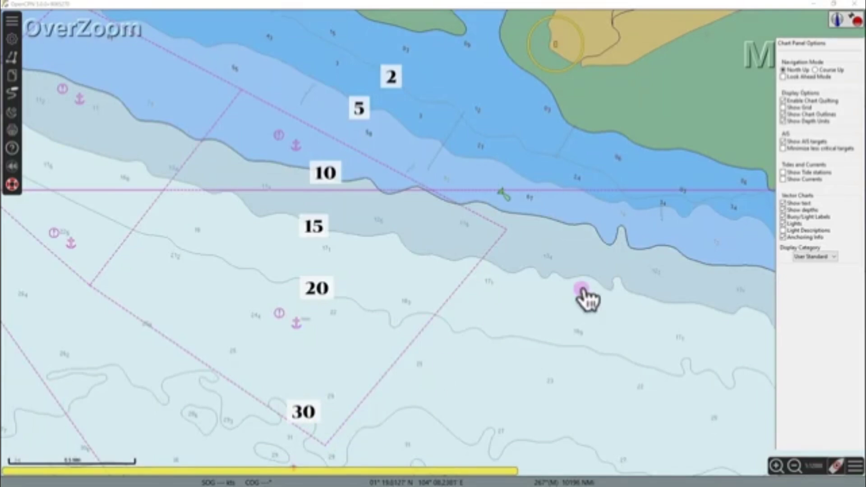
Set the Display Category back to Standard and close the chart panel
left_click(835, 256)
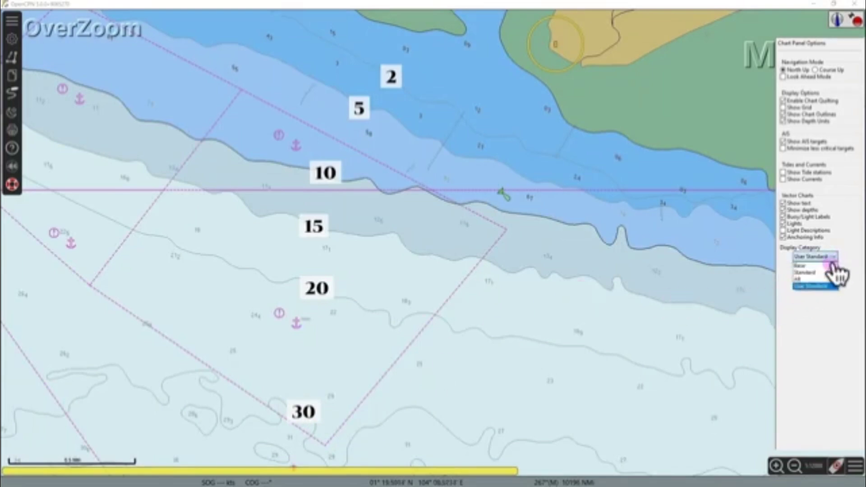
left_click(814, 273)
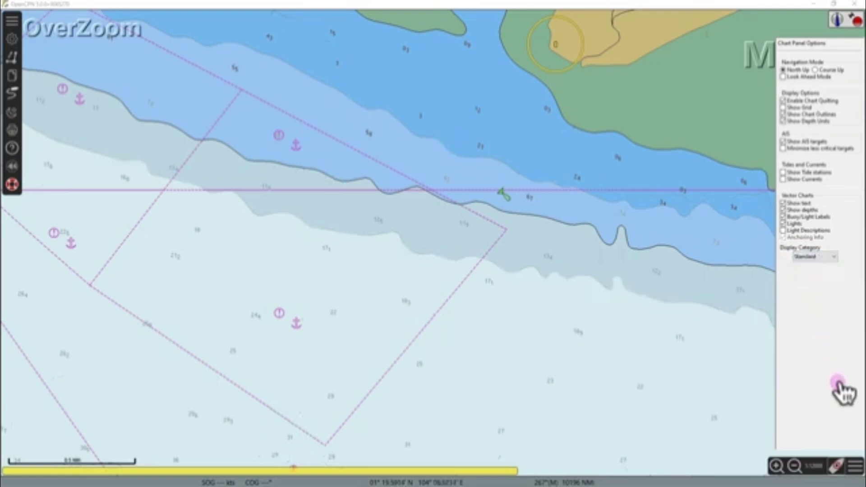
left_click(854, 466)
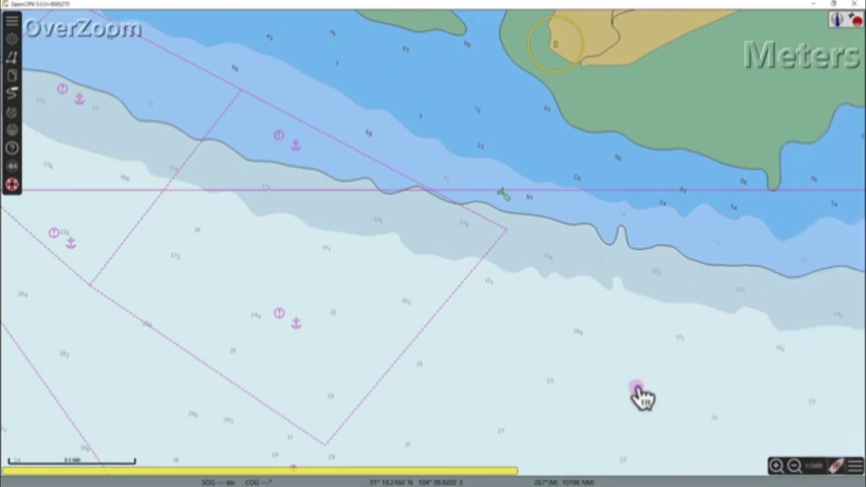
Reopen Vector Chart Display and select the Shallow and Safety Depth fields (6 and 7 m)
left_click(12, 39)
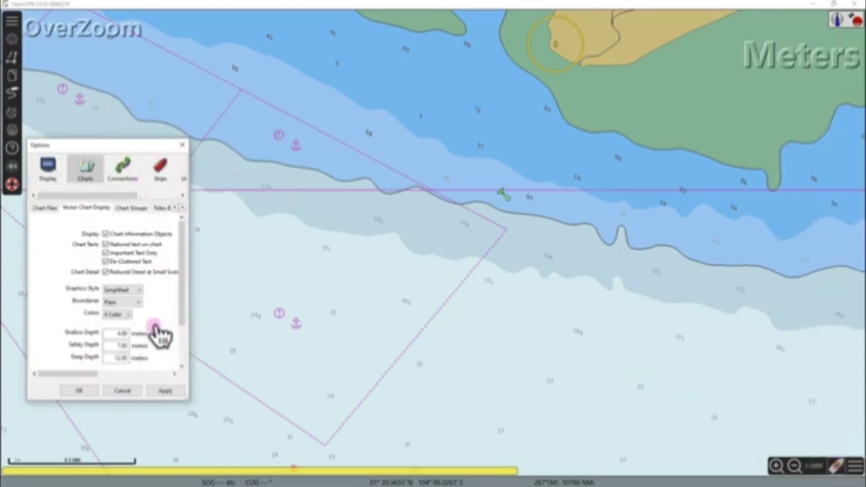
left_click(120, 334)
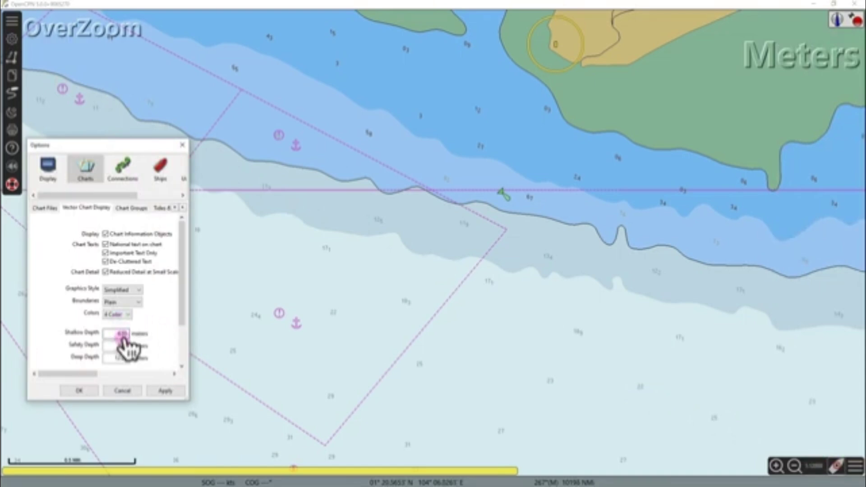
left_click(133, 336)
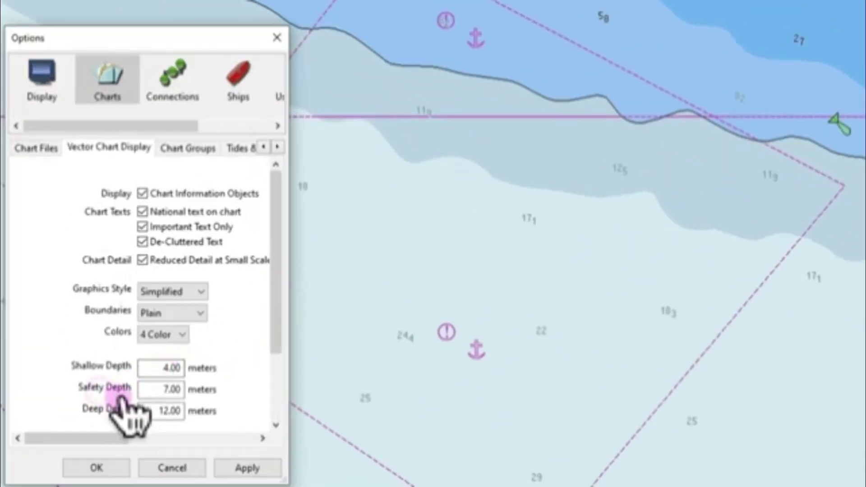
left_click(158, 387)
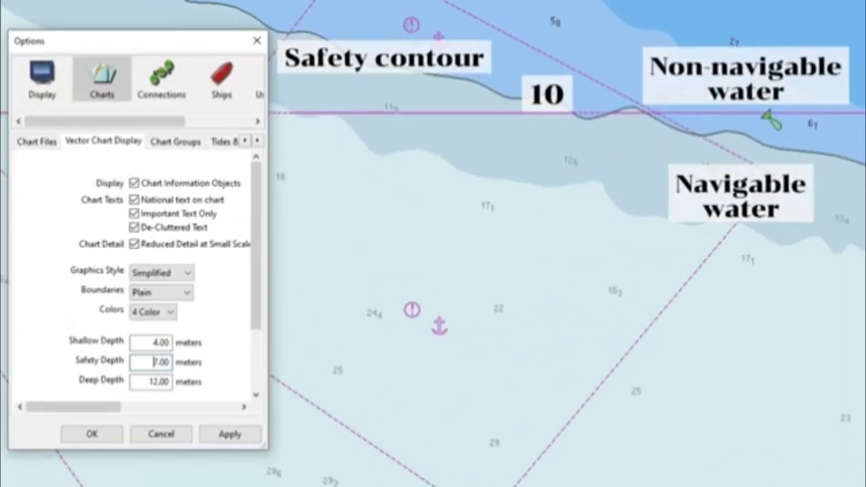
left_click(151, 363)
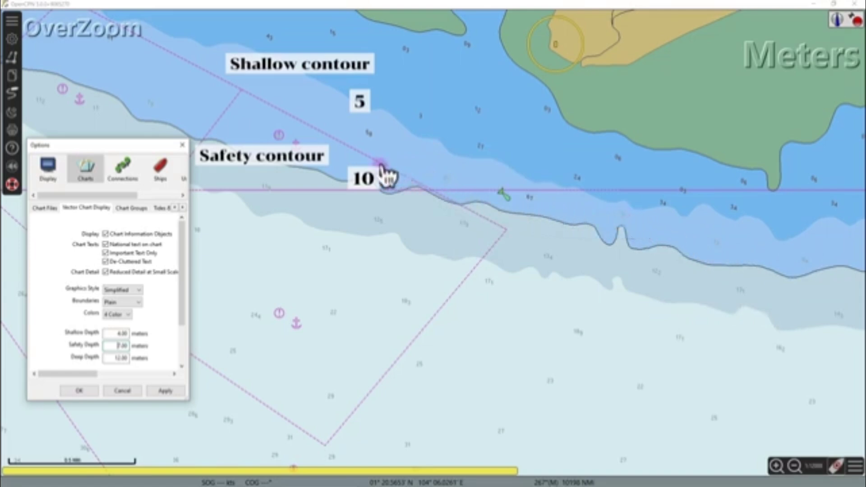
key("ctrl+shift+c")
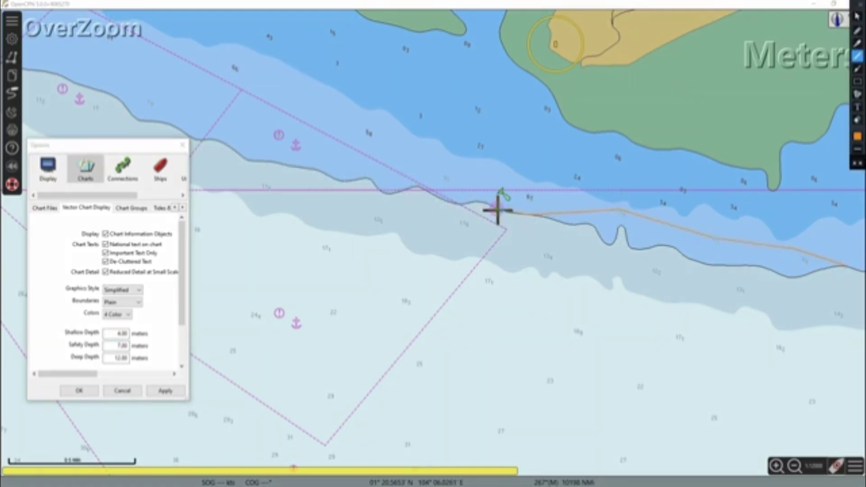
left_click(100, 89)
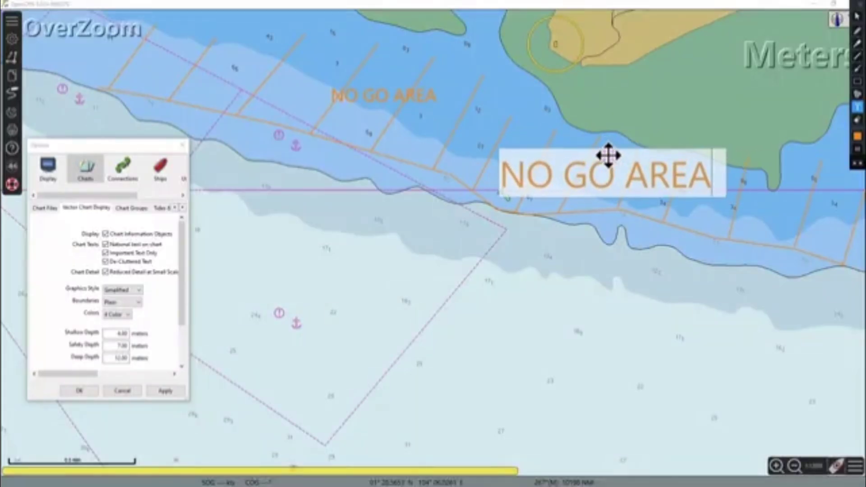
left_click(609, 155)
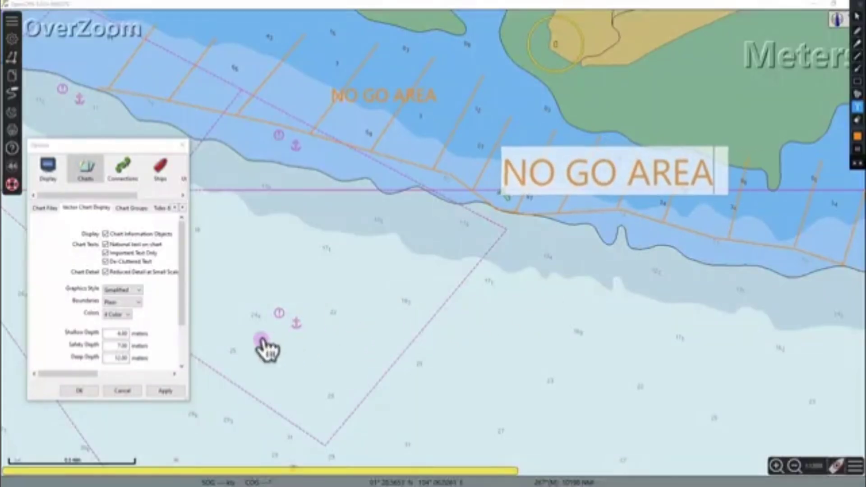
double_click(118, 358)
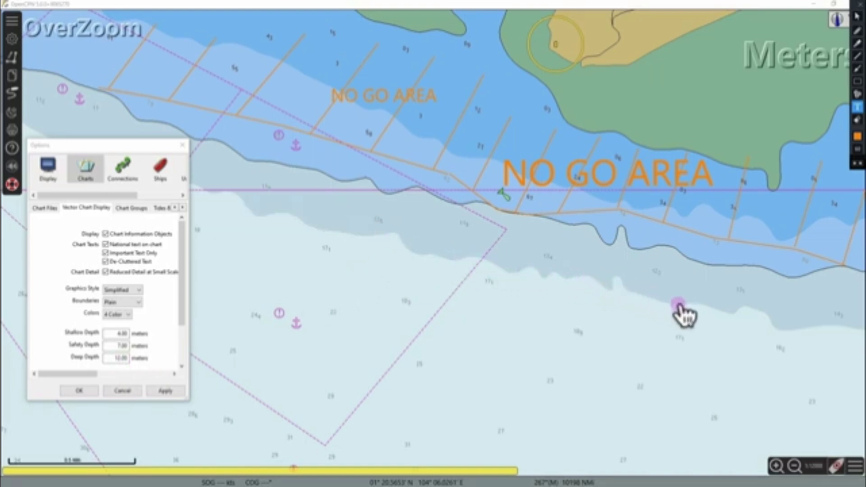
left_click(858, 6)
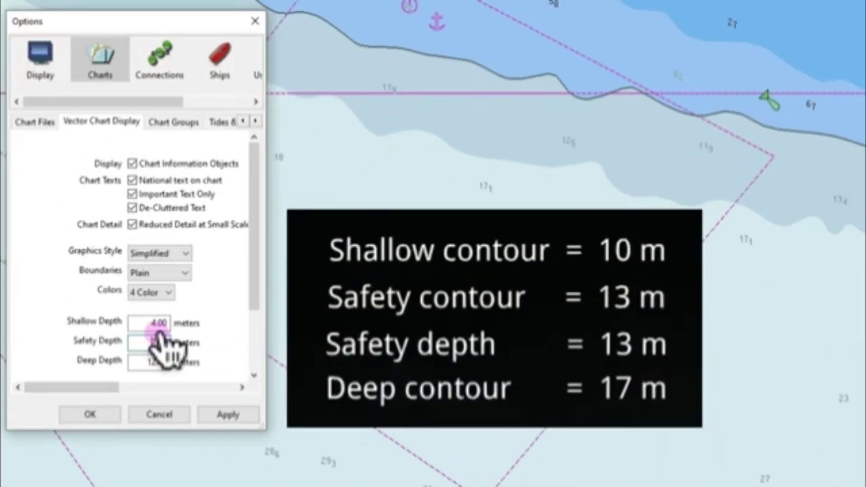
Enter Shallow Depth 10, Safety Depth 13 and Deep Depth 17 metres
left_click(122, 333)
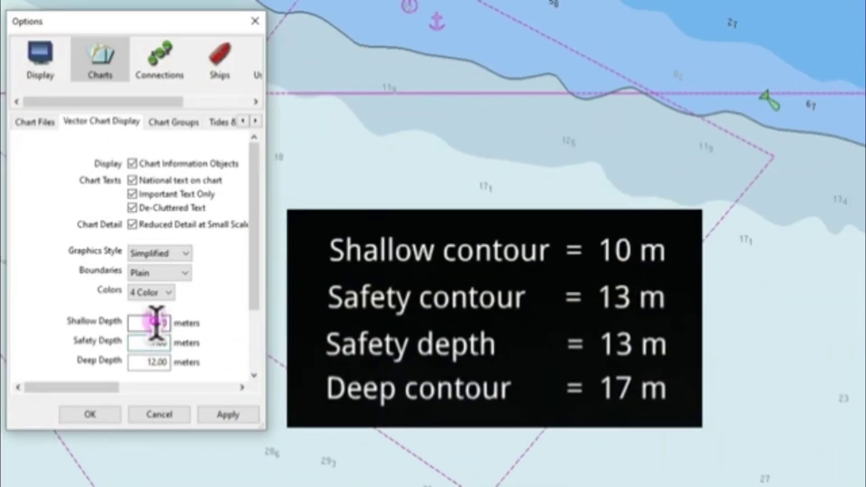
type("10.00")
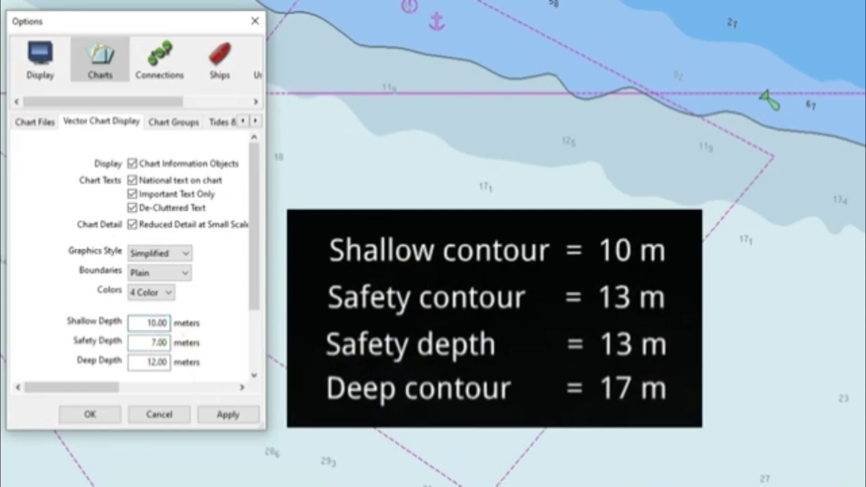
left_click(164, 342)
type("13")
left_click(155, 362)
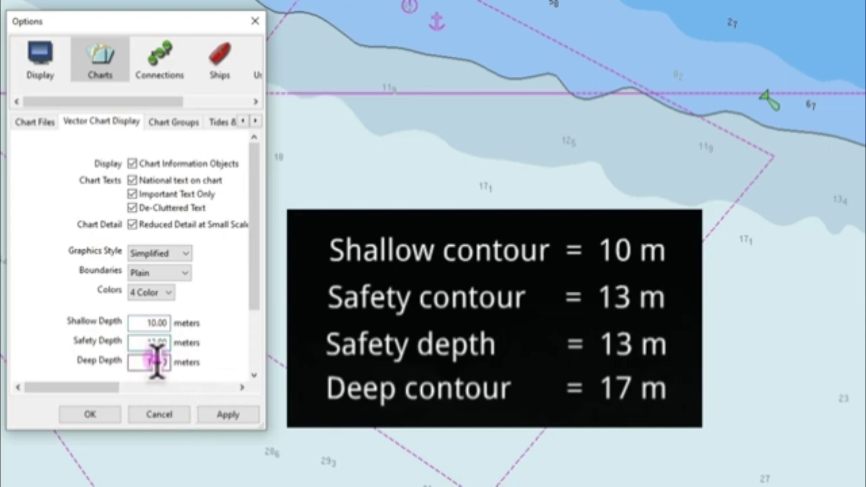
type("17")
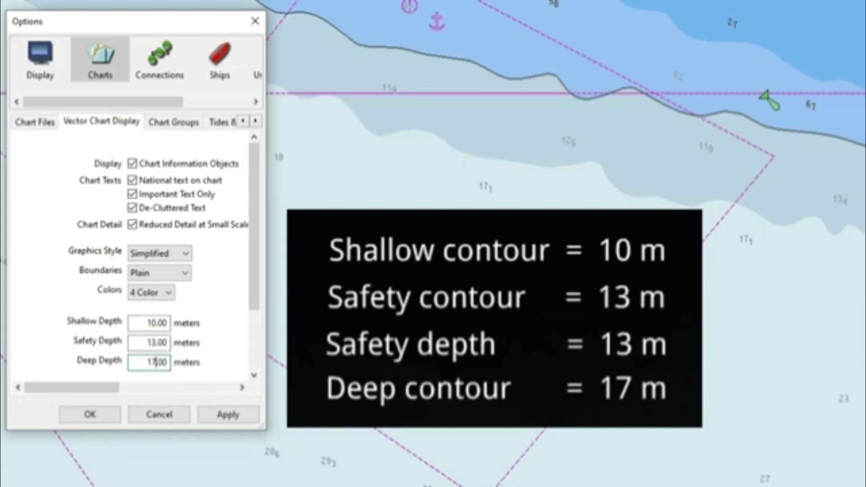
left_click(227, 414)
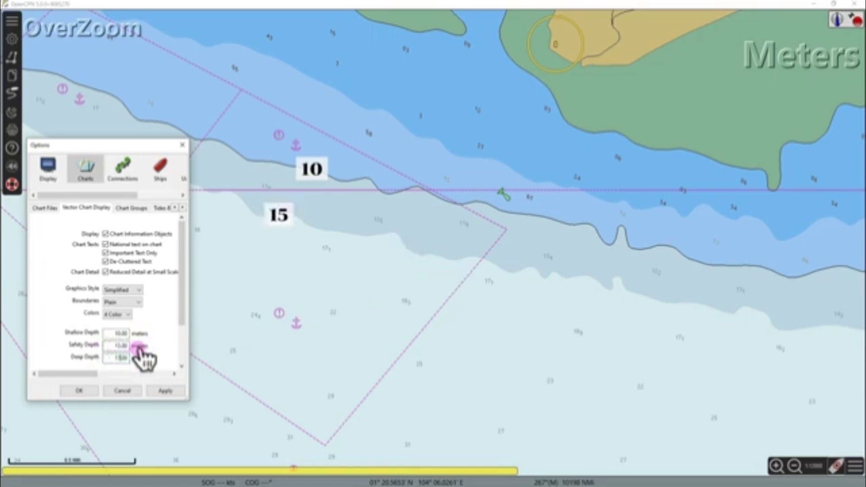
Apply the new depth contours, then switch Colors to 2 Color
left_click(158, 390)
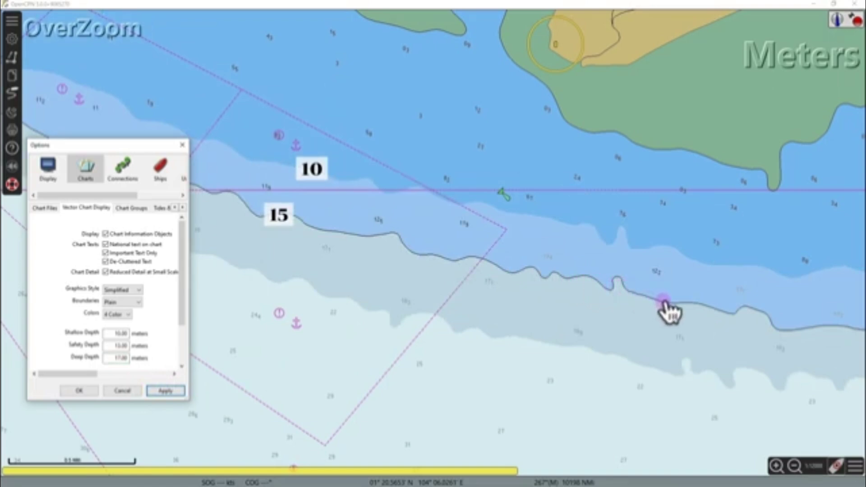
left_click(130, 314)
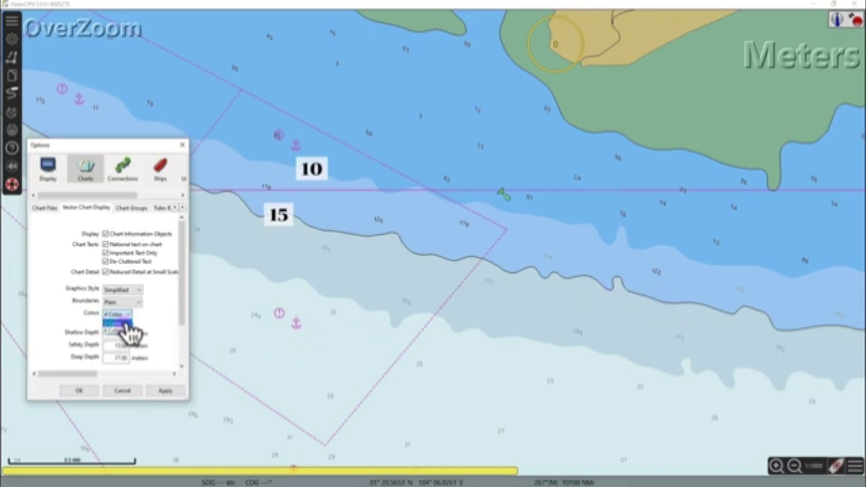
left_click(165, 391)
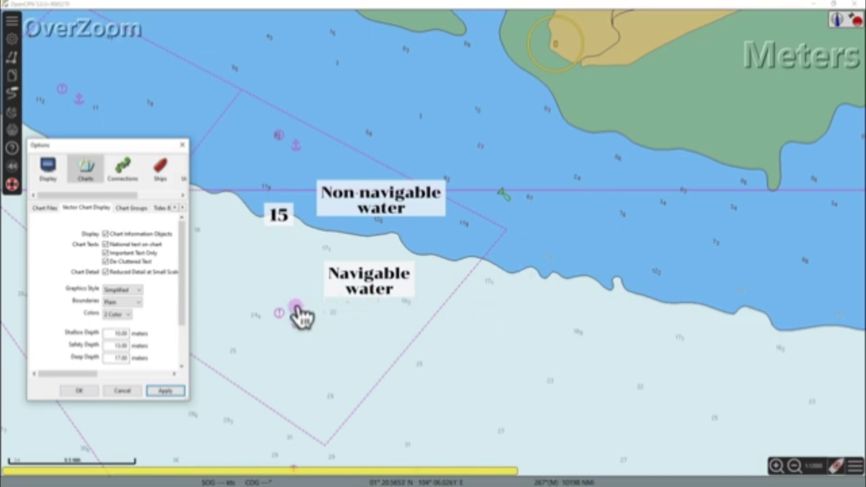
Apply 4 Color depth shading, close Options, and switch the chart to night colours
left_click(119, 315)
left_click(119, 336)
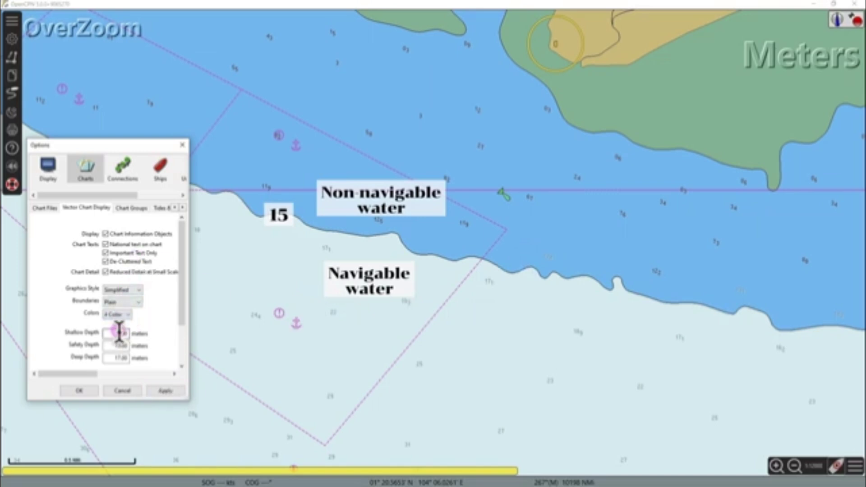
left_click(165, 390)
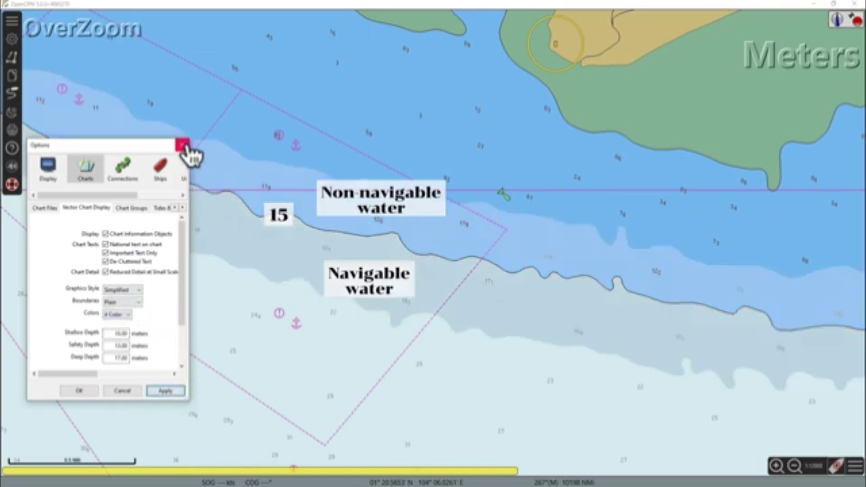
left_click(182, 144)
left_click(13, 112)
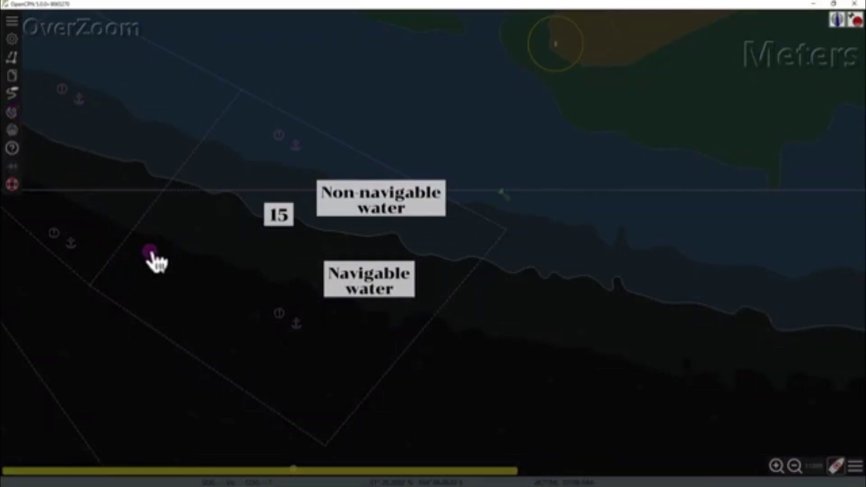
Apply 2 Color shading in Vector Chart Display and return the chart to day colours
left_click(12, 39)
left_click(129, 181)
left_click(144, 287)
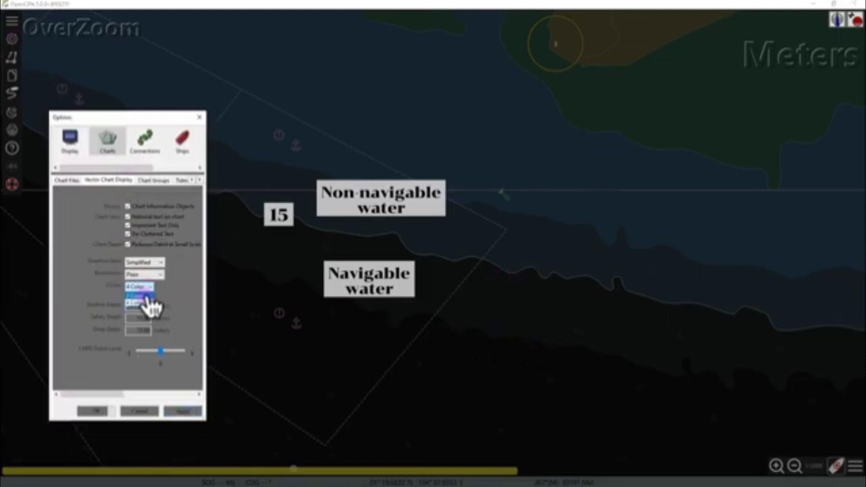
left_click(185, 411)
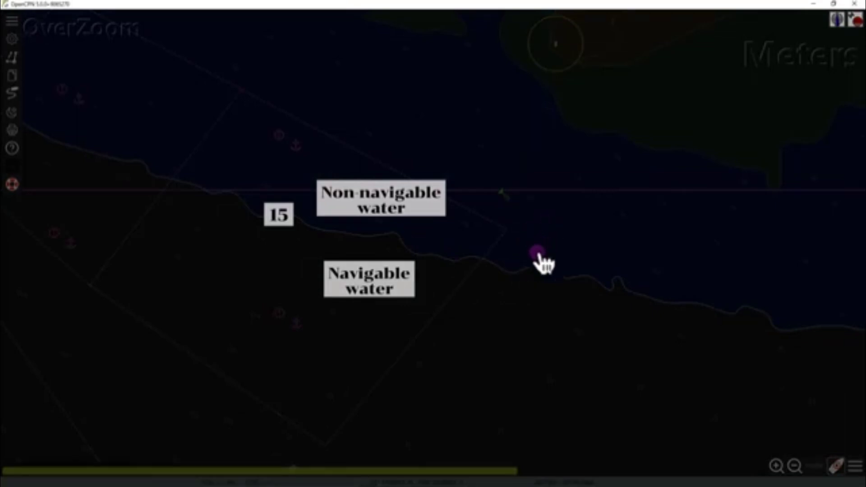
left_click(13, 113)
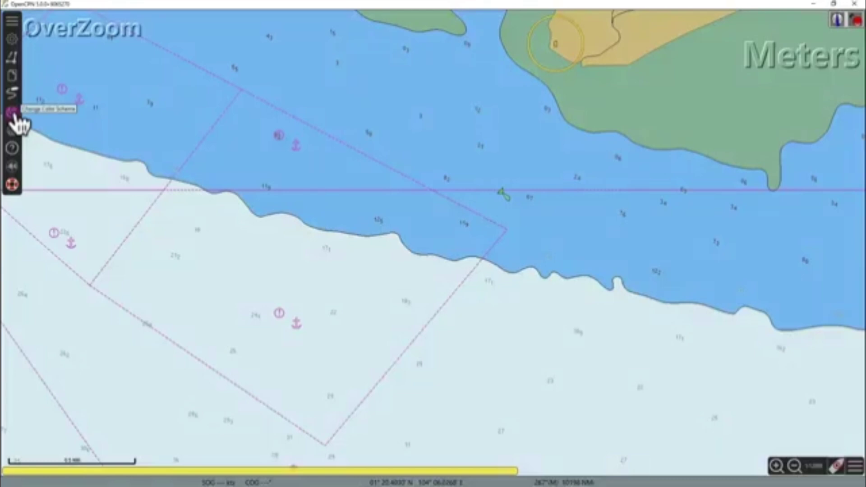
left_click(178, 245)
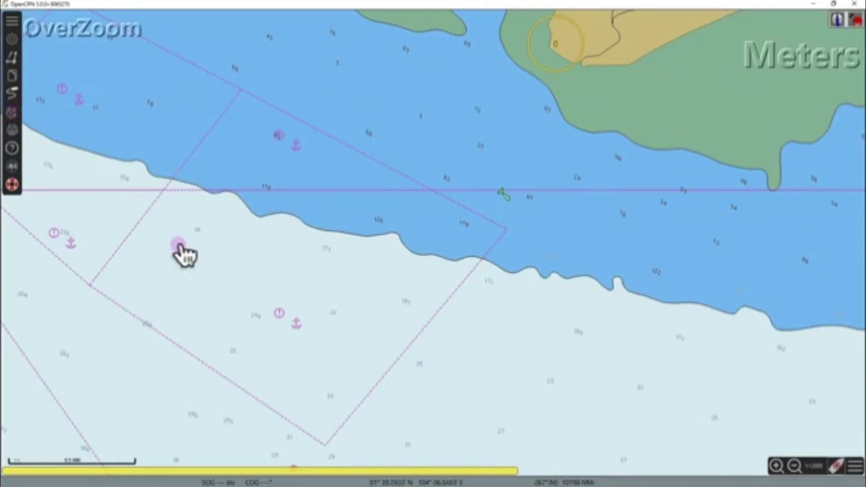
left_click(619, 255)
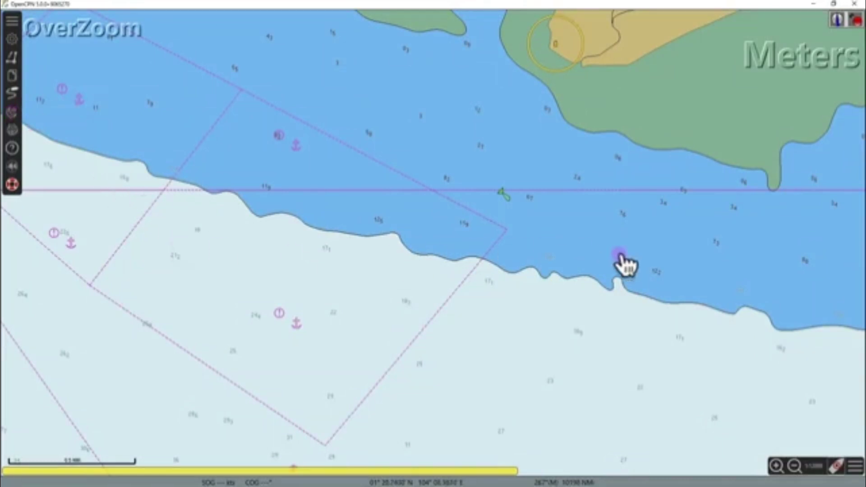